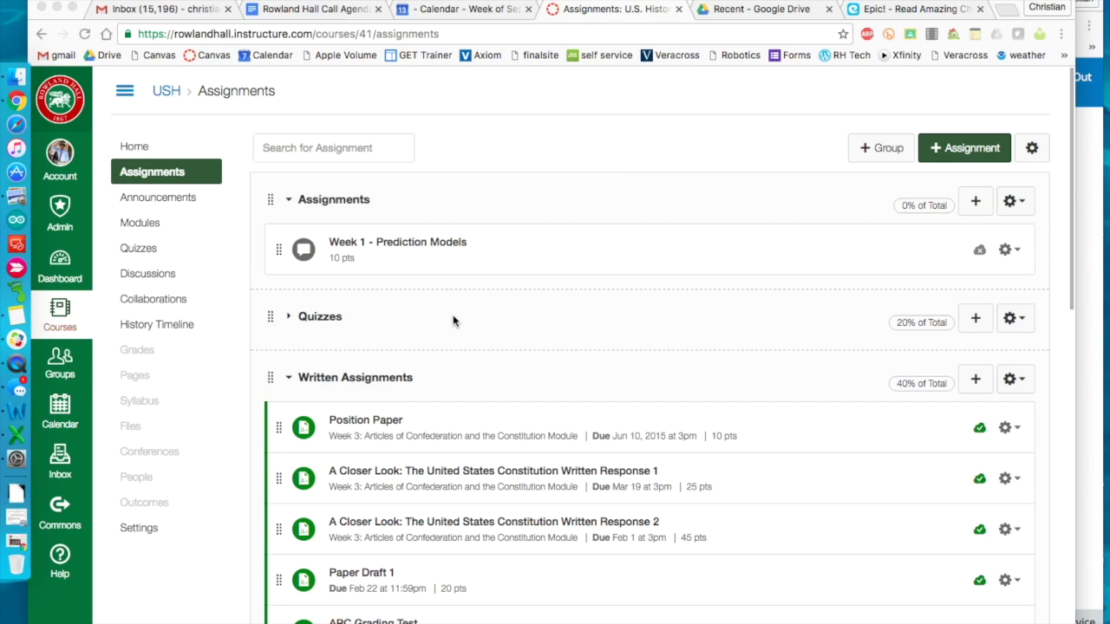
# Step: Create an assignment named 'Upload Media' with the description 'Please upload media here.'
pyautogui.scroll(-5, 218, 315)
pyautogui.scroll(-10, 217, 315)
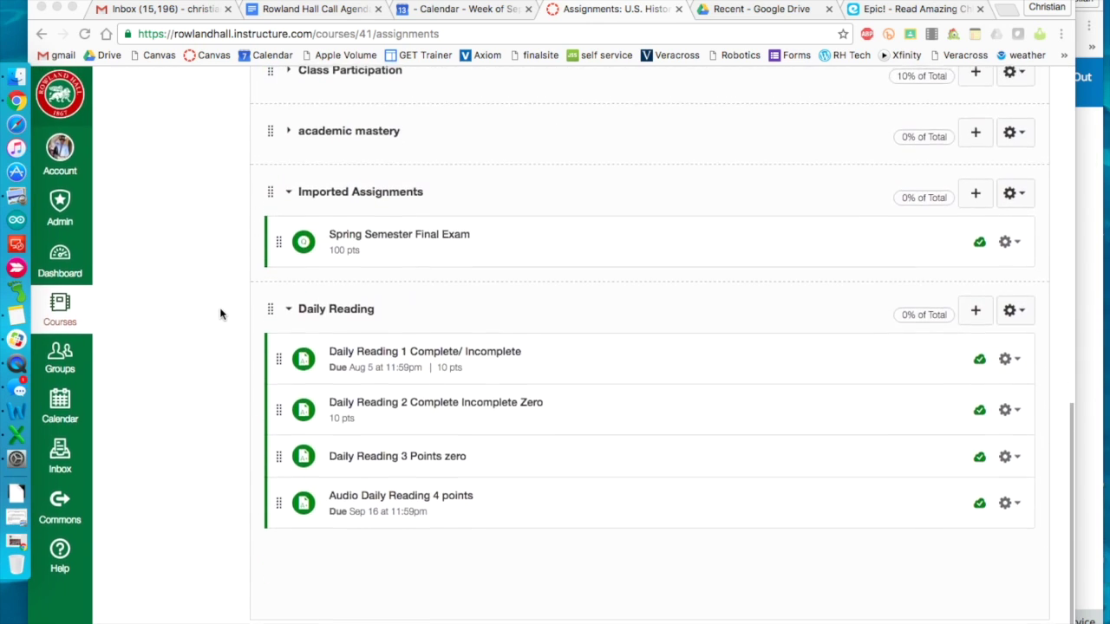
pyautogui.scroll(10, 306, 390)
pyautogui.scroll(5, 306, 391)
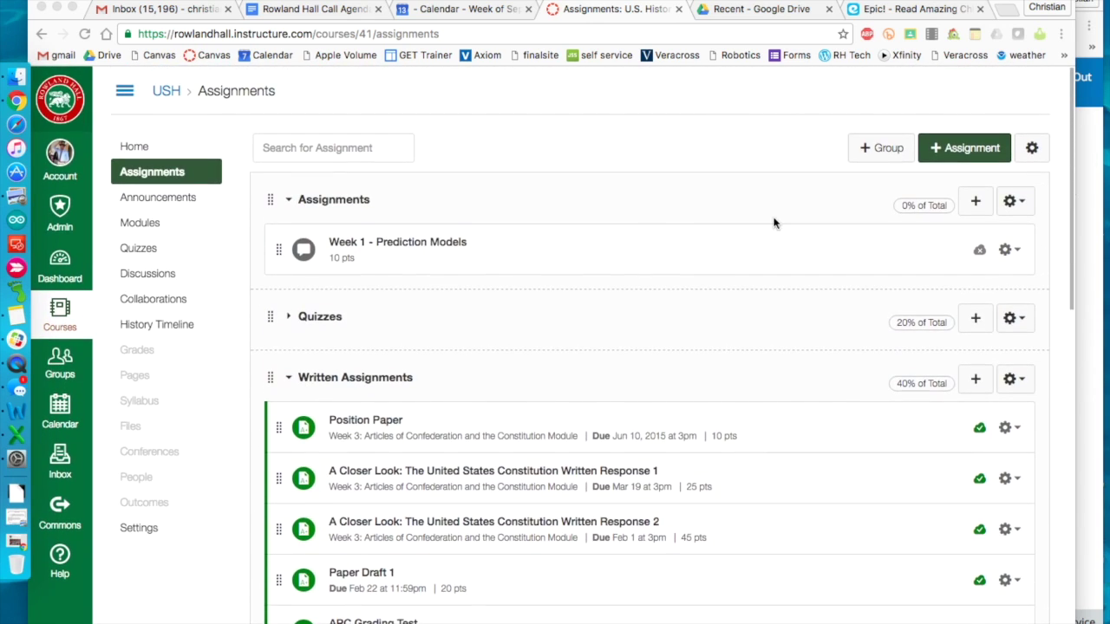
pyautogui.click(935, 149)
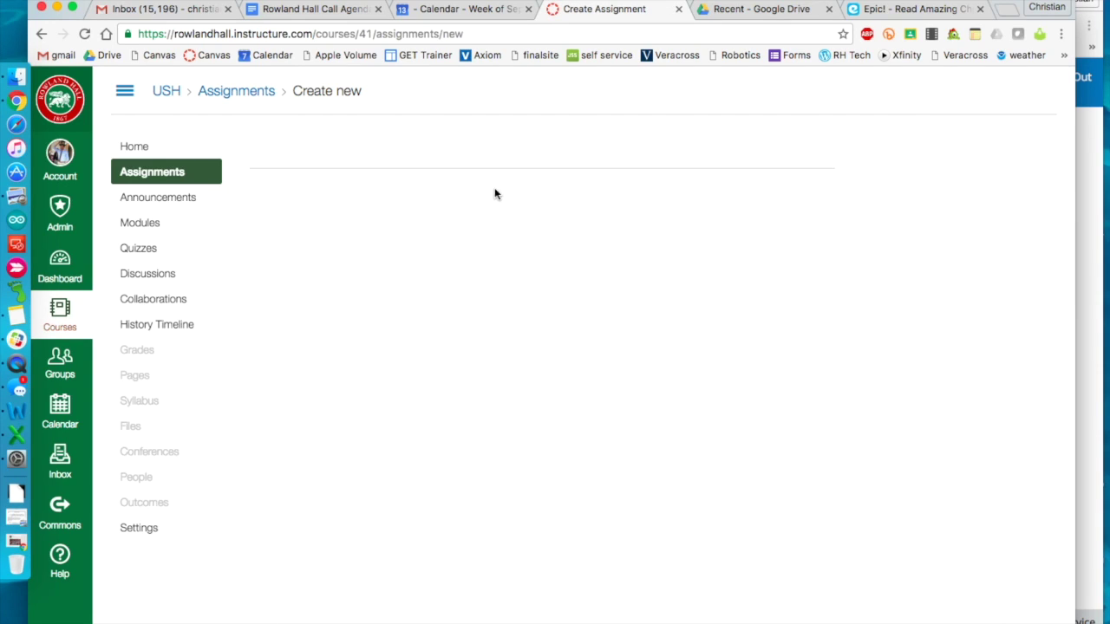
pyautogui.click(395, 184)
pyautogui.write('Uplo')
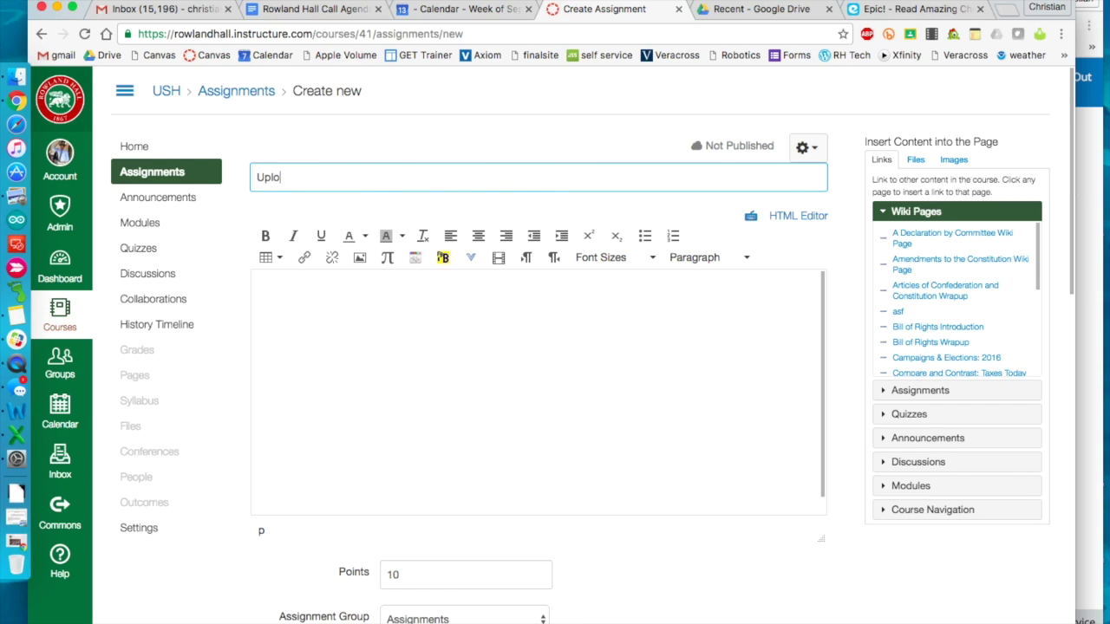
pyautogui.write('ad Media')
pyautogui.click(418, 416)
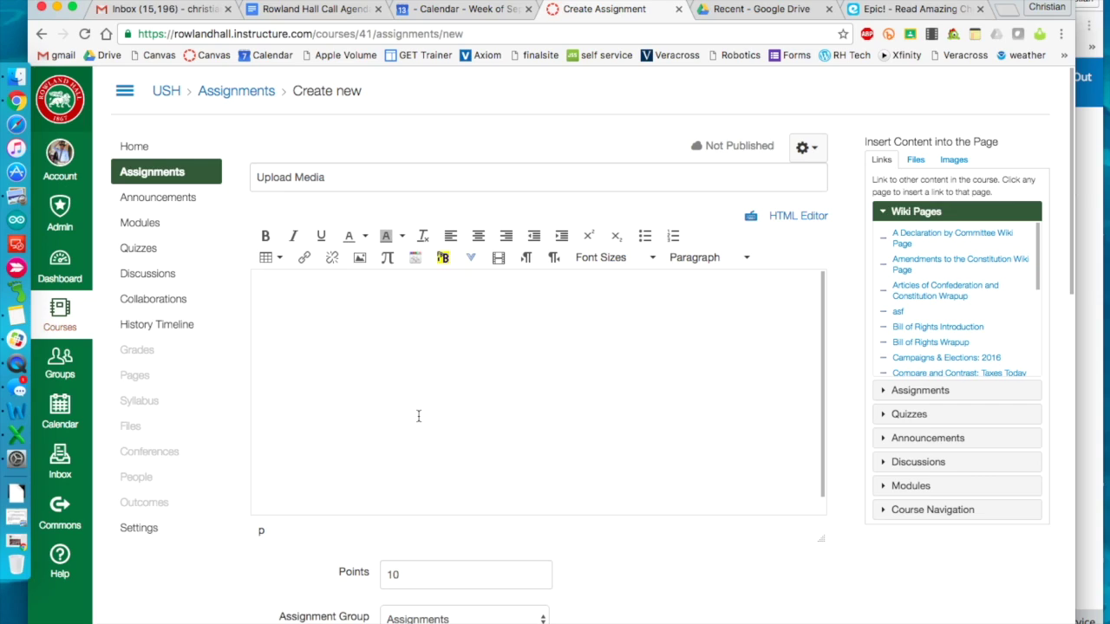
pyautogui.write('Please up')
pyautogui.write('load media')
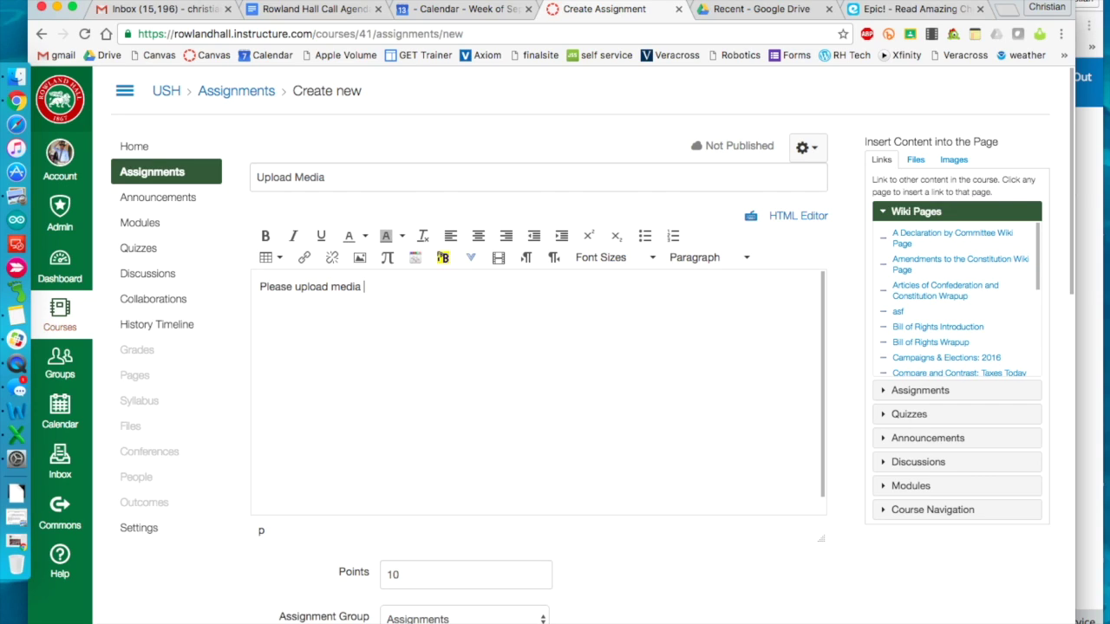
pyautogui.write(' here.')
pyautogui.scroll(-2, 242, 395)
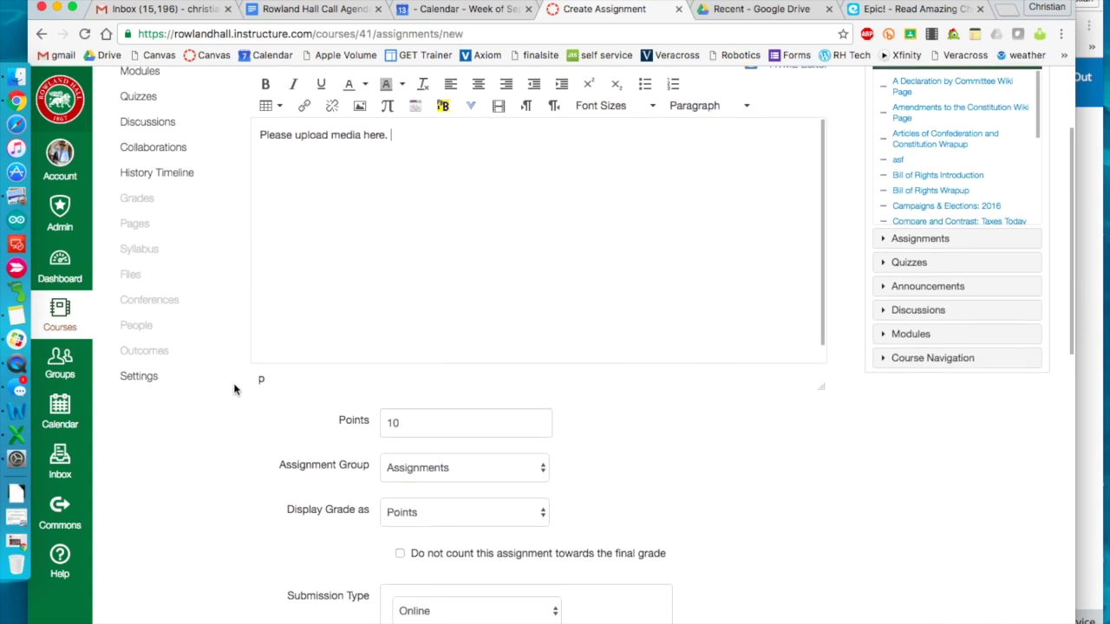
pyautogui.scroll(-2, 235, 389)
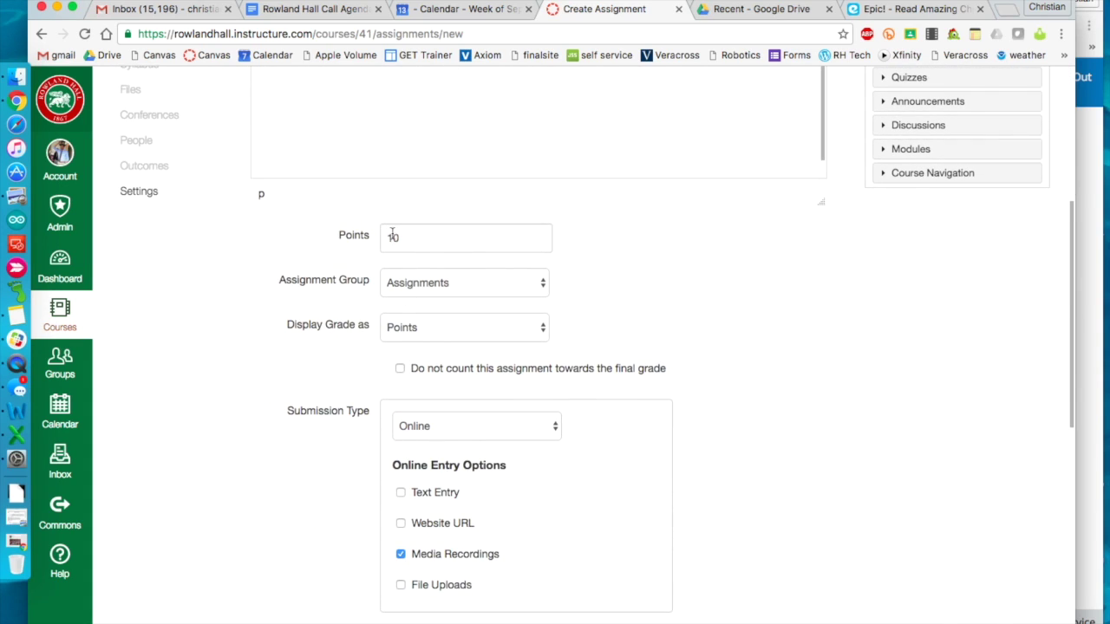
pyautogui.click(420, 282)
pyautogui.click(579, 305)
pyautogui.click(544, 328)
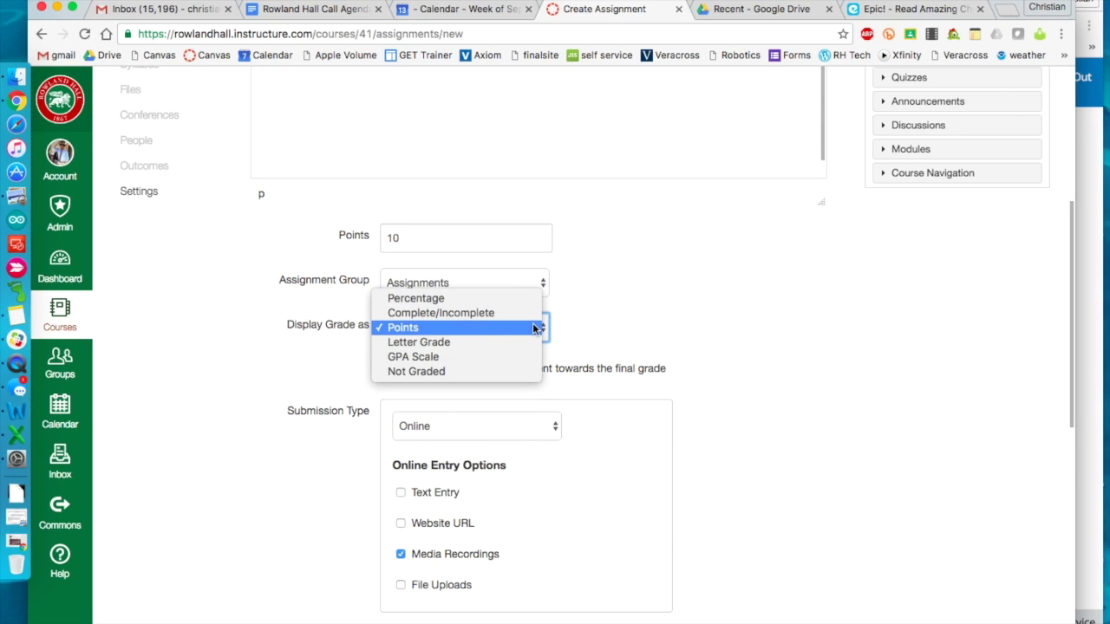
pyautogui.click(619, 325)
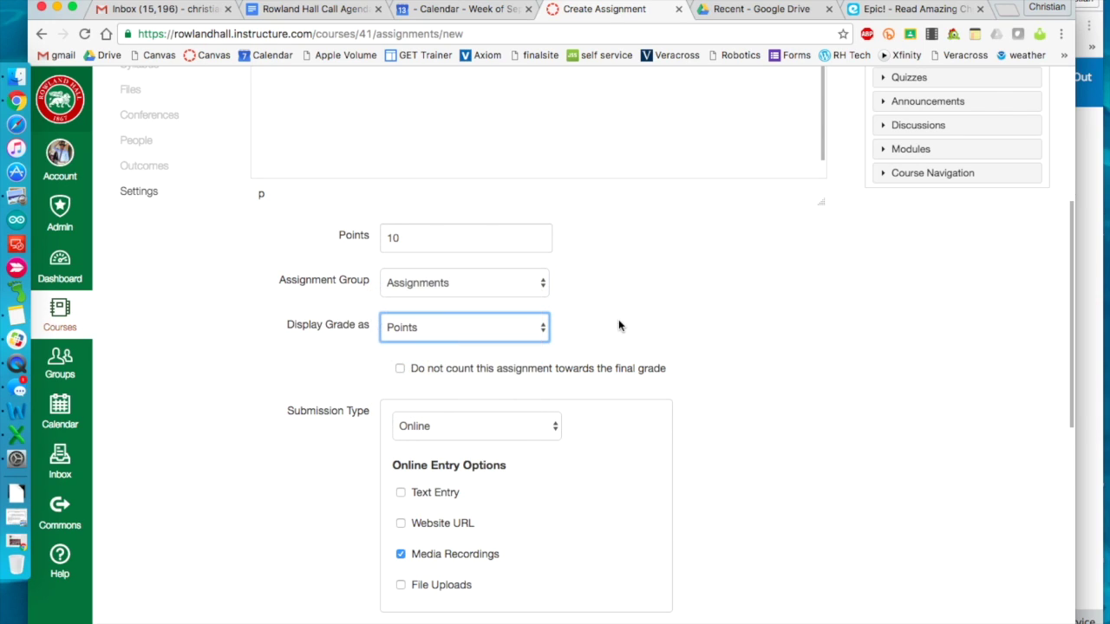
pyautogui.scroll(-2, 649, 335)
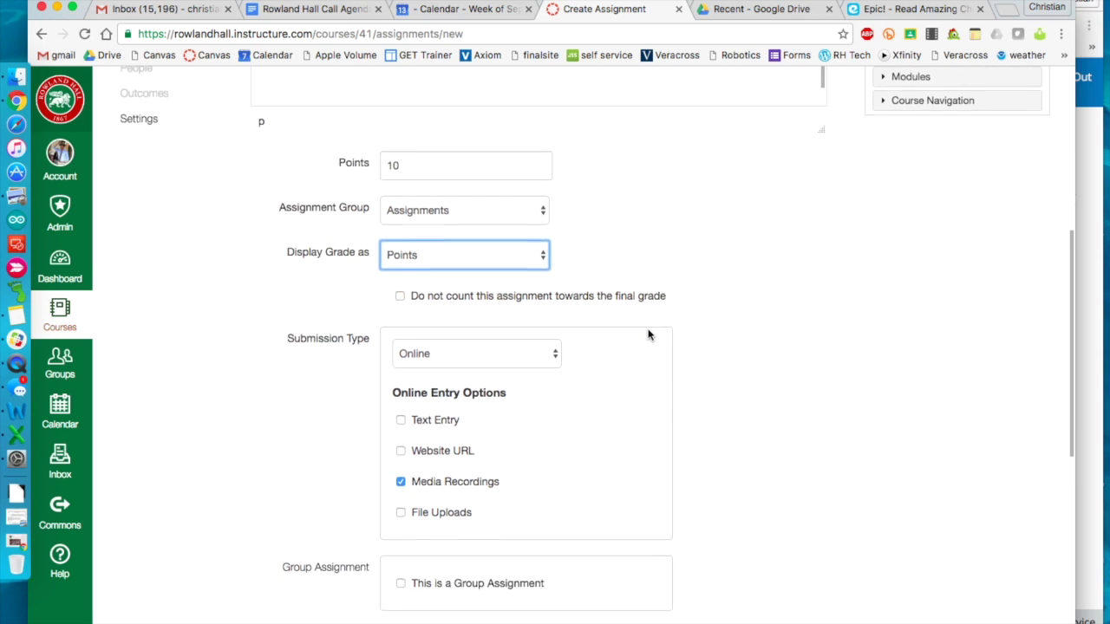
pyautogui.scroll(-3, 649, 335)
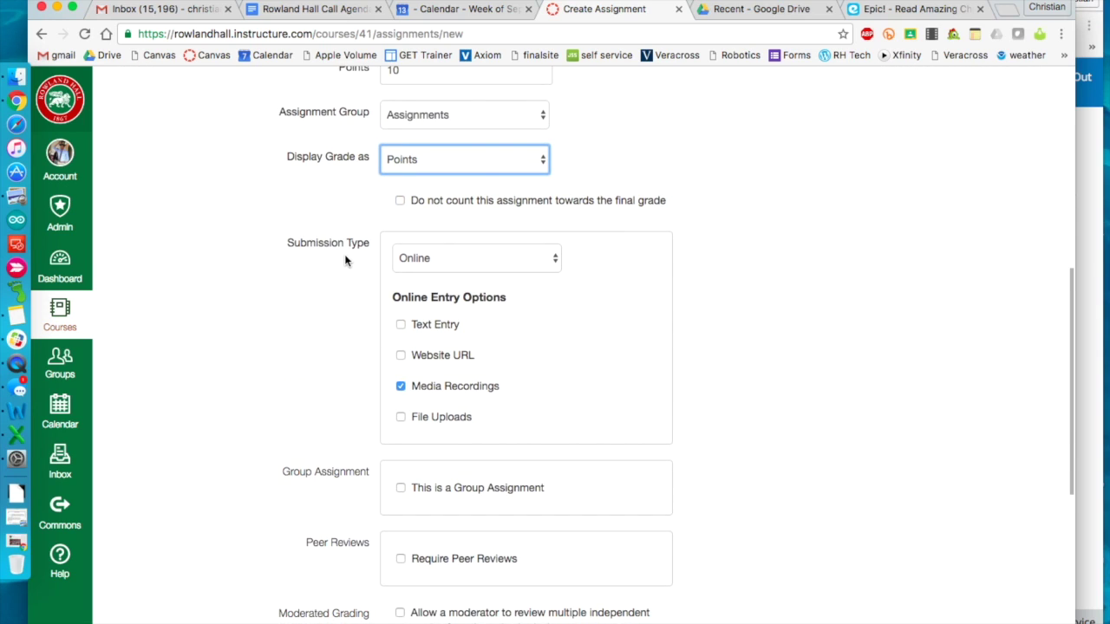
pyautogui.click(552, 260)
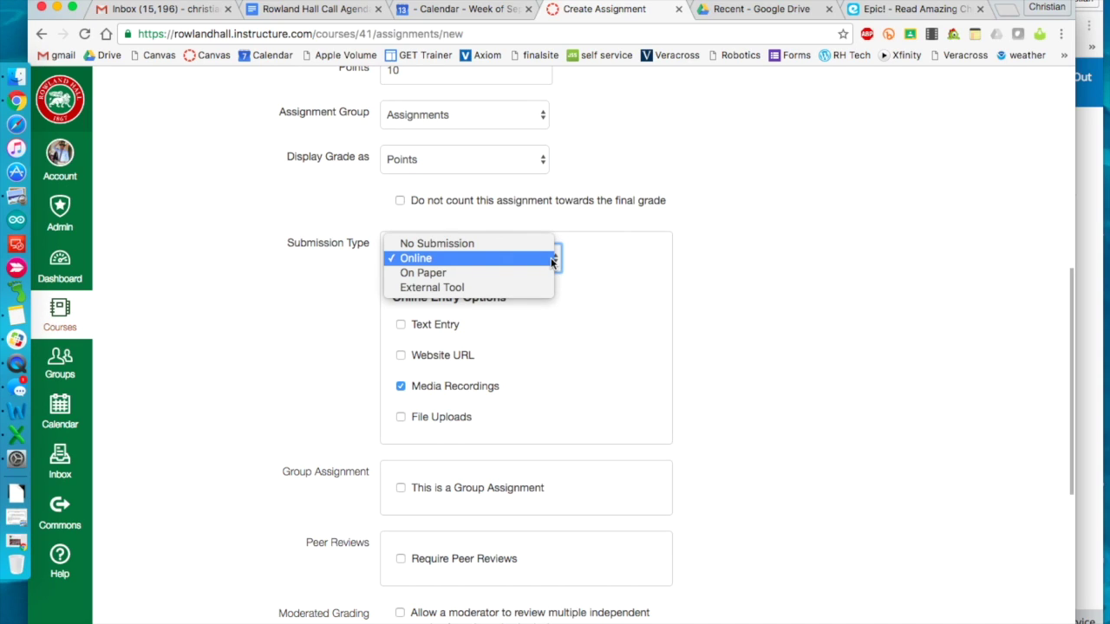
pyautogui.click(551, 257)
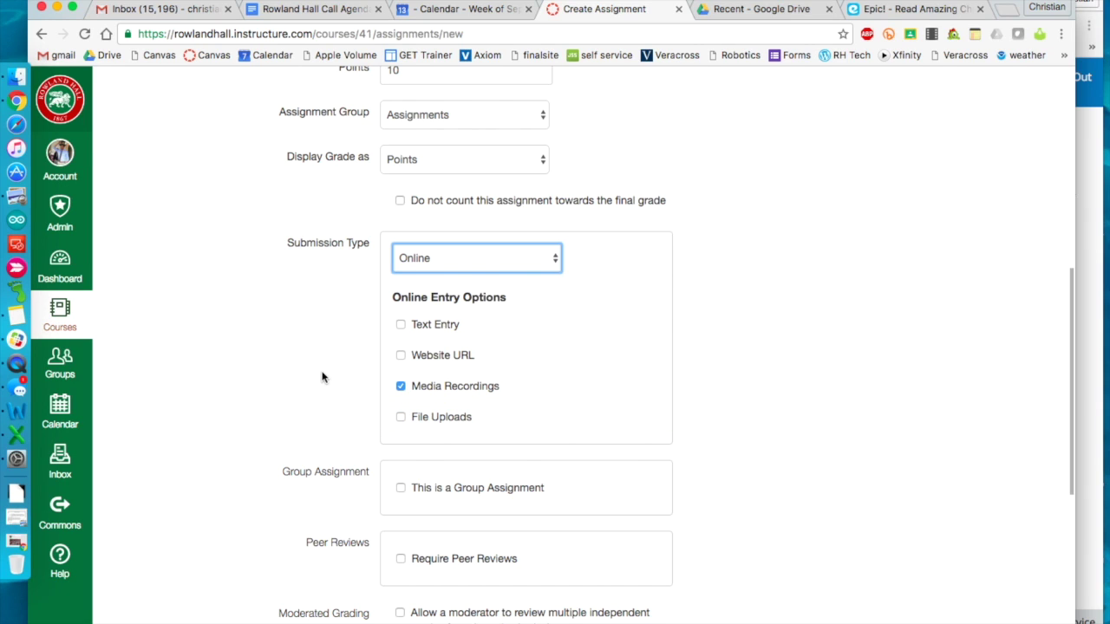
pyautogui.scroll(-3, 322, 377)
# Step: Keep the Upload Media assignment assigned to Everyone
pyautogui.scroll(-3, 322, 378)
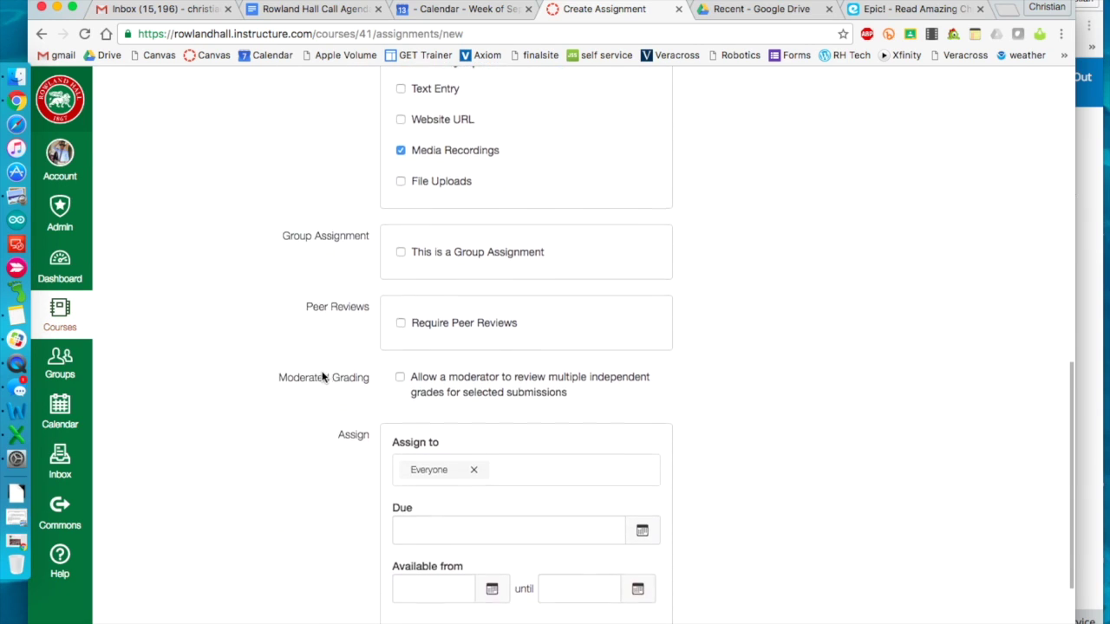
pyautogui.scroll(-2, 321, 378)
pyautogui.scroll(-1, 322, 377)
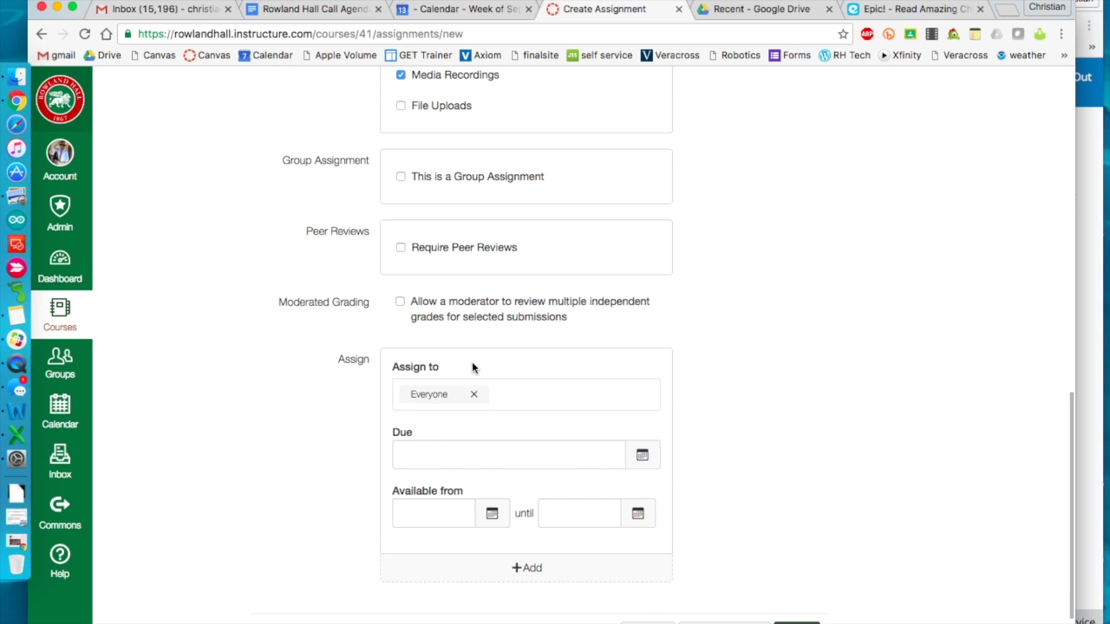
pyautogui.click(514, 395)
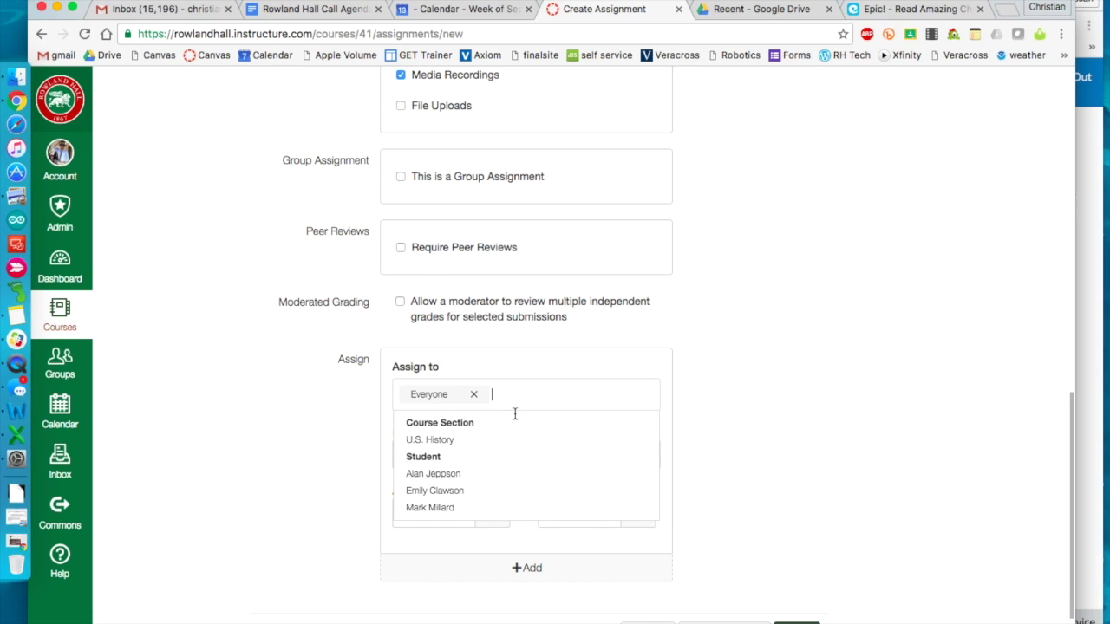
pyautogui.click(722, 405)
# Step: Set the due date to Sep 16 at 11:59pm and save and publish the assignment
pyautogui.click(642, 455)
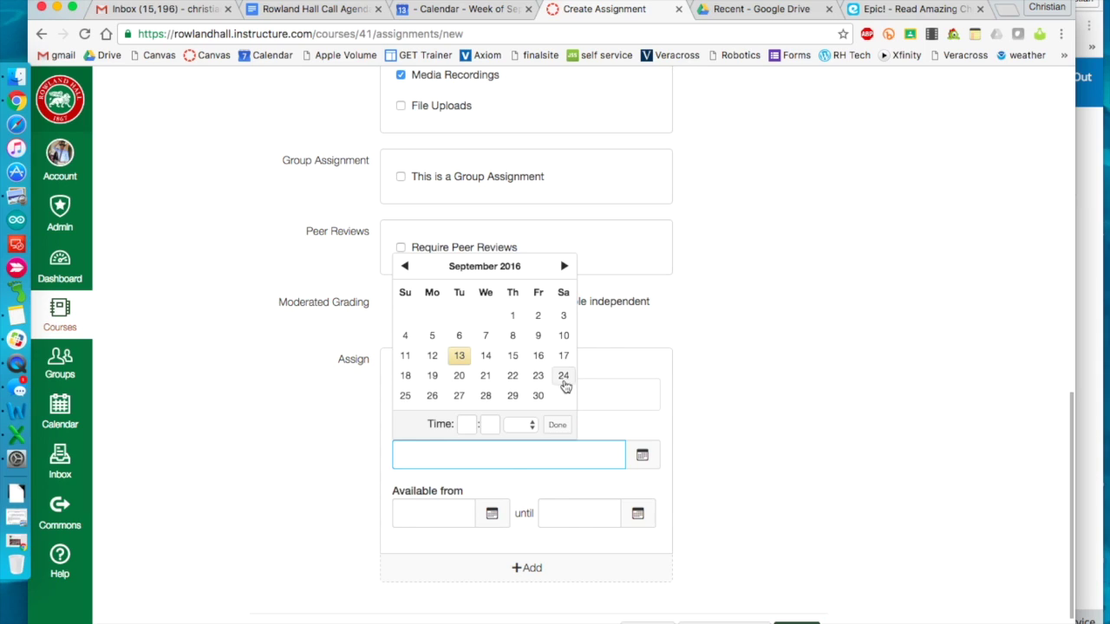
pyautogui.click(539, 356)
pyautogui.click(713, 425)
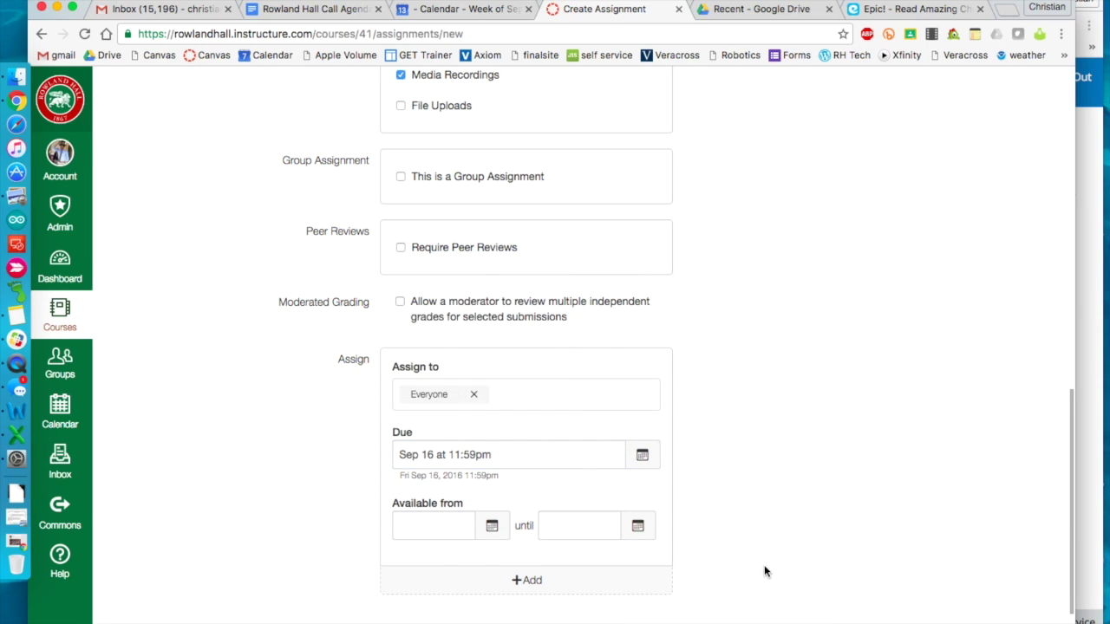
pyautogui.scroll(-2, 763, 572)
pyautogui.click(741, 595)
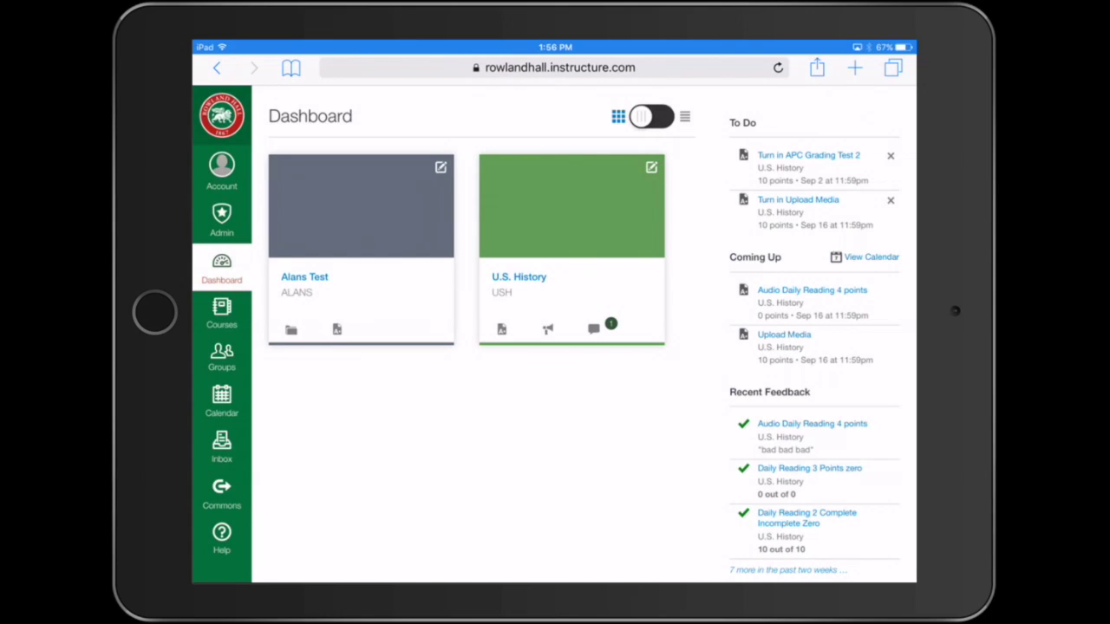
# Step: From the student's To Do, open Upload Media and launch the Record / Upload Media window
pyautogui.click(798, 200)
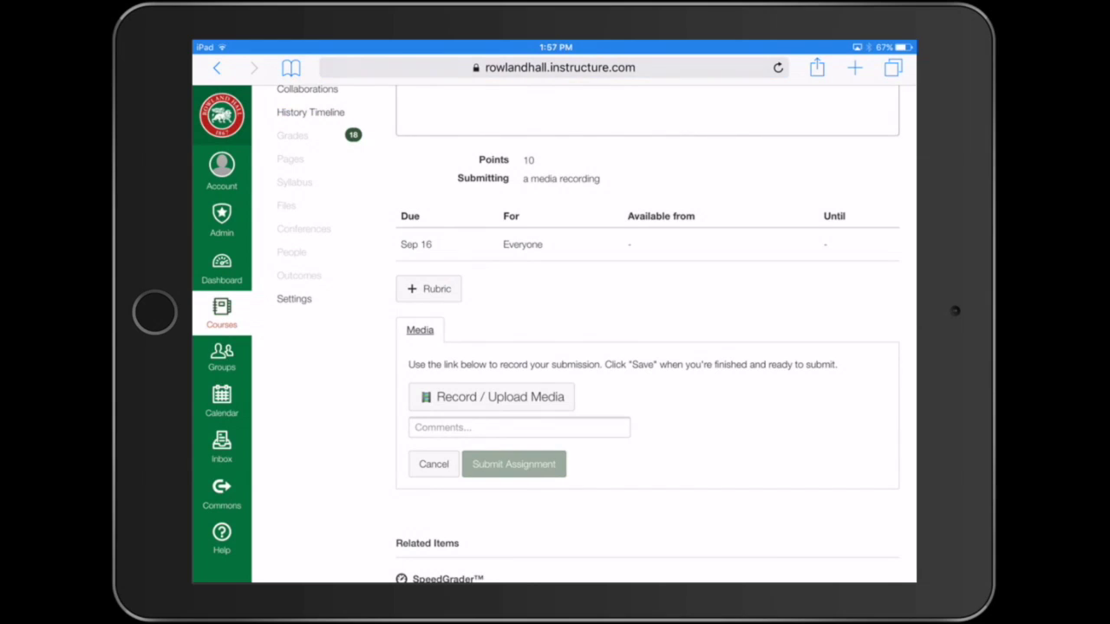
pyautogui.scroll(5, 584, 338)
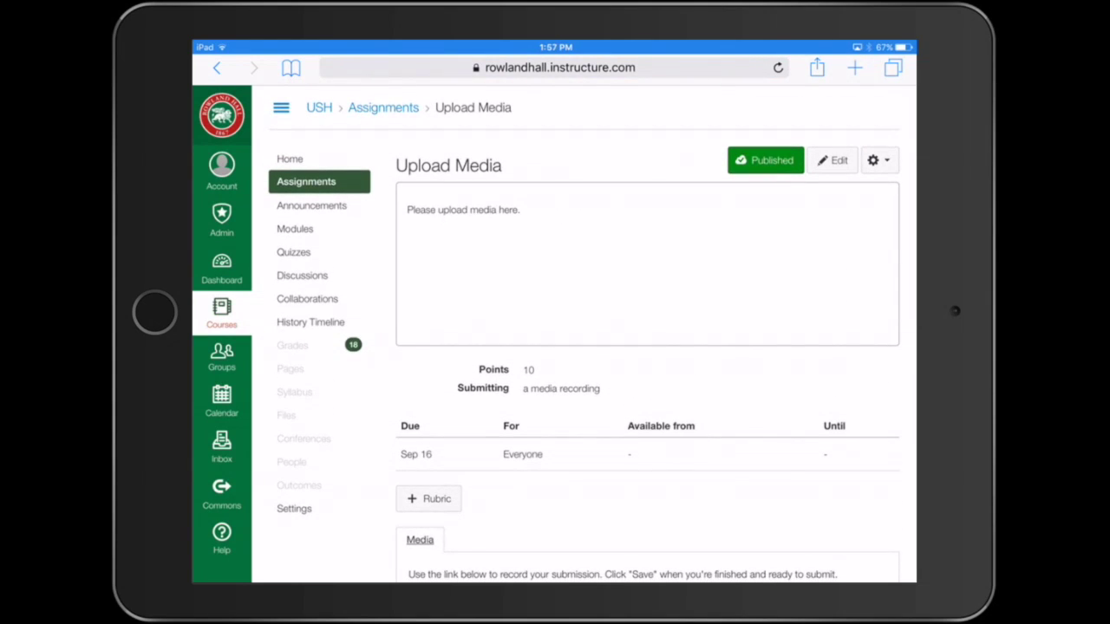
pyautogui.scroll(-5, 584, 338)
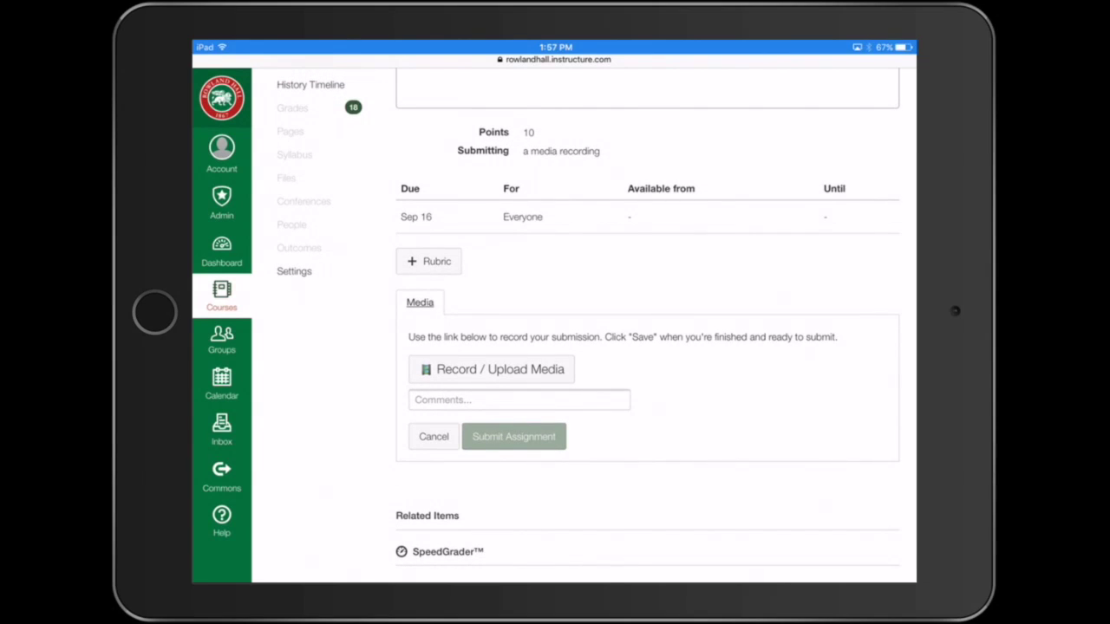
pyautogui.click(492, 369)
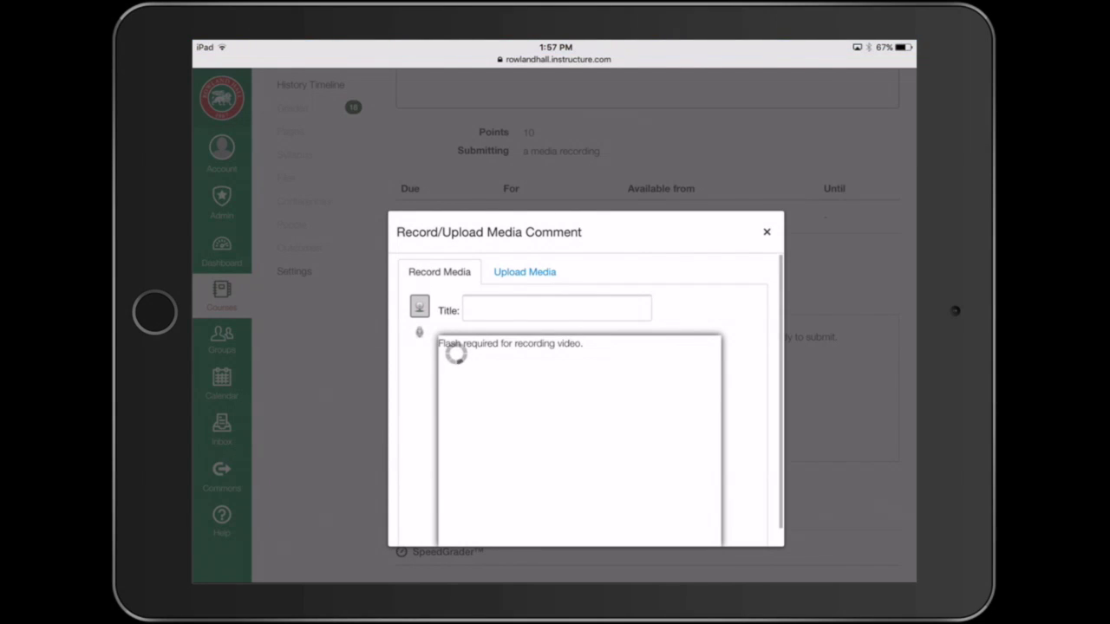
# Step: Upload a video from the iPad through the Upload Media tab
pyautogui.click(524, 271)
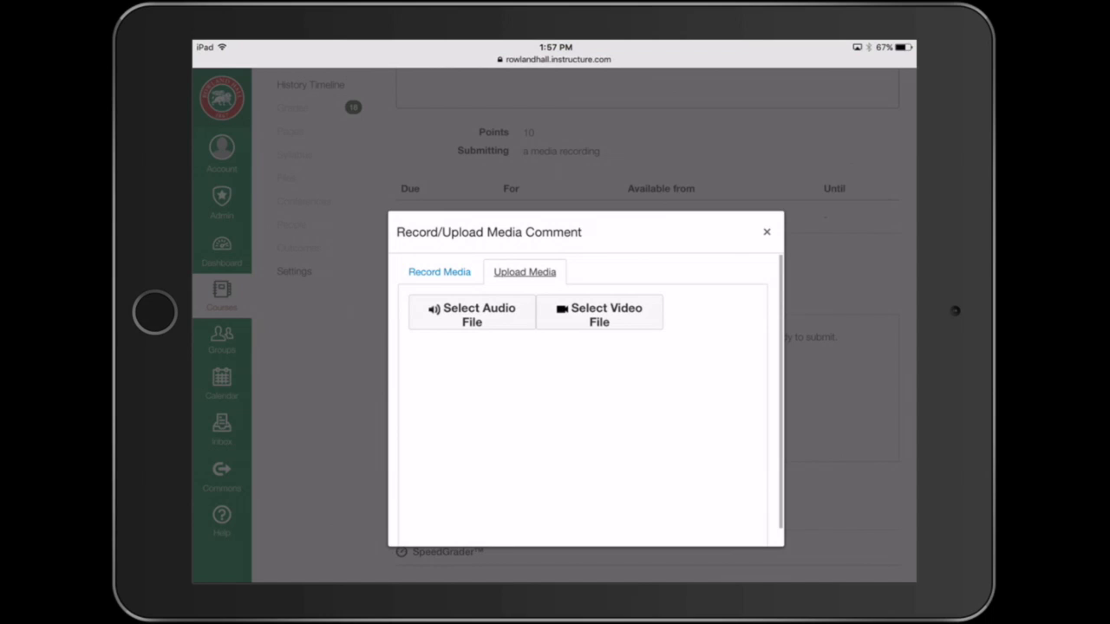
pyautogui.click(599, 314)
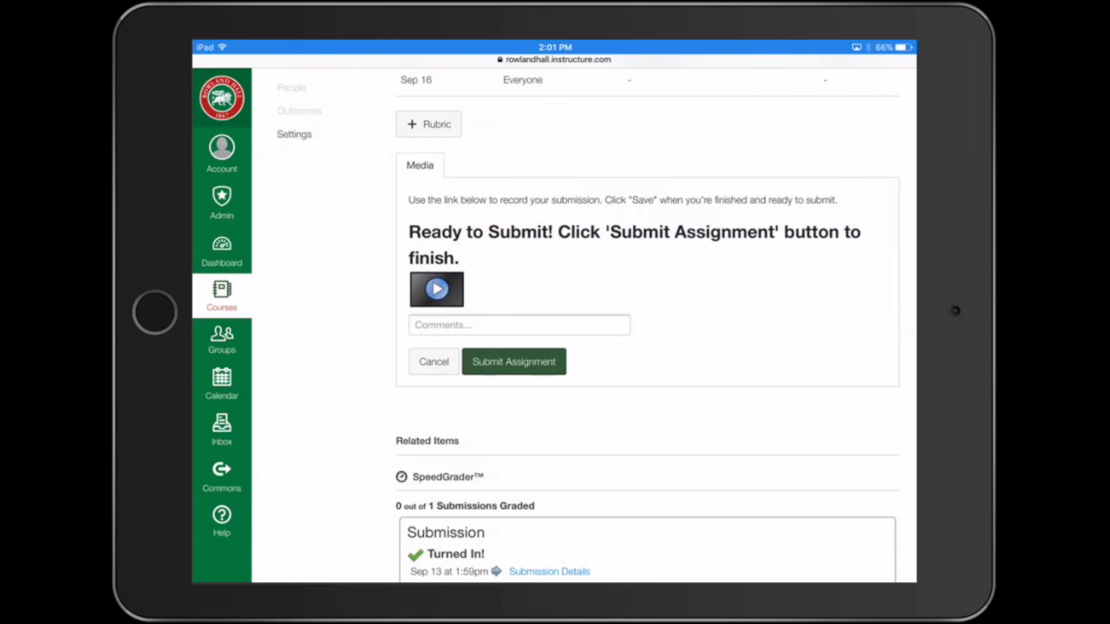
# Step: Submit the student's video, then open the Upload Media column menu in the Gradebook
pyautogui.click(514, 361)
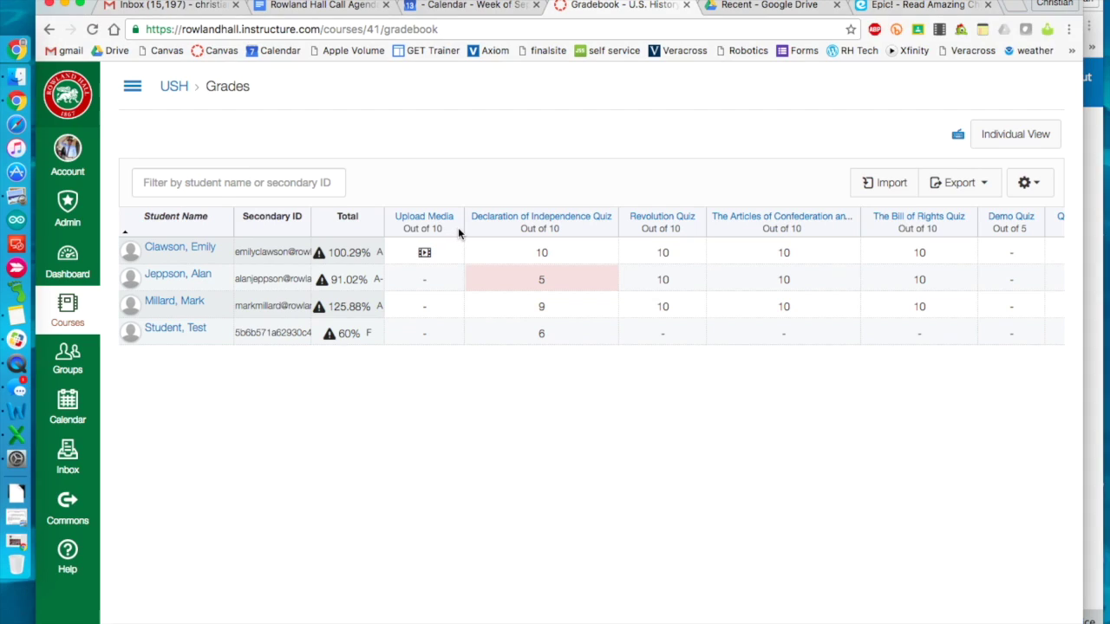
pyautogui.click(456, 229)
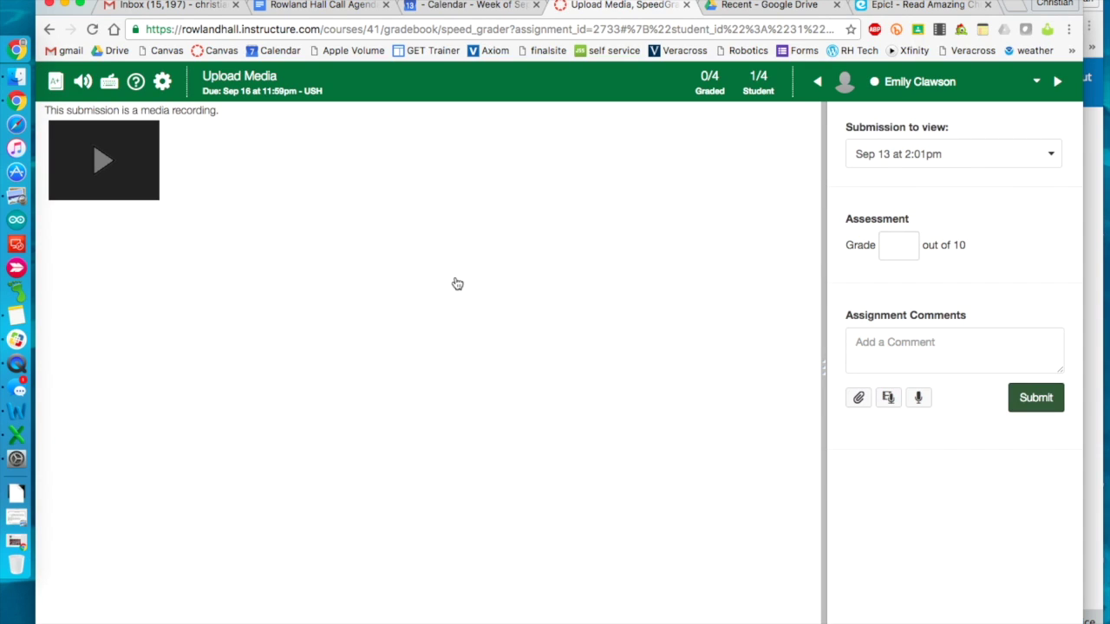
pyautogui.click(100, 160)
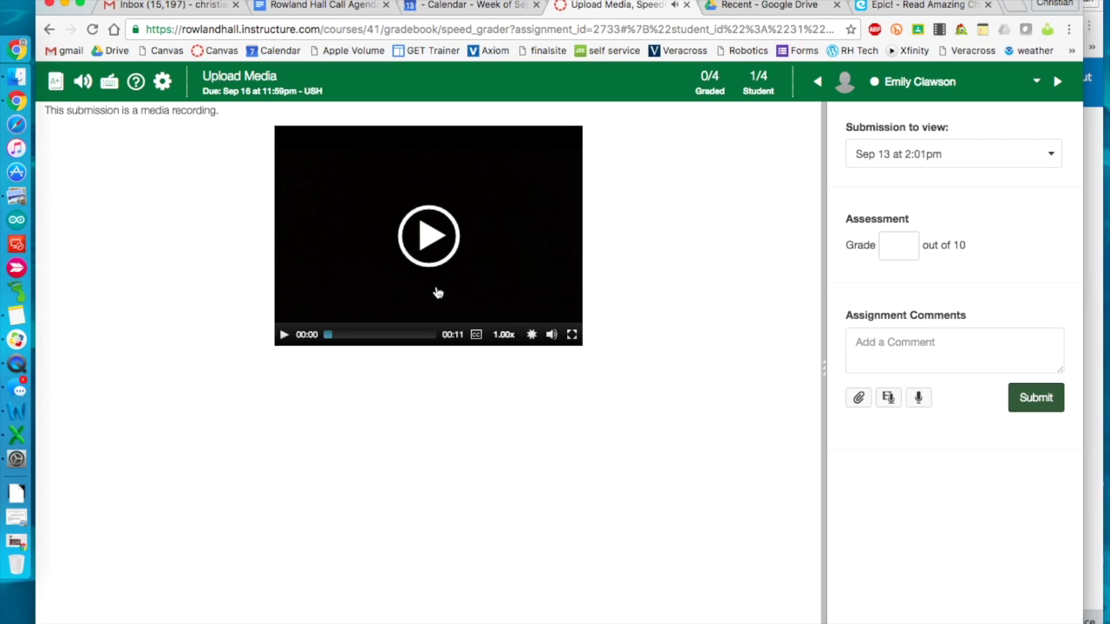
pyautogui.click(434, 251)
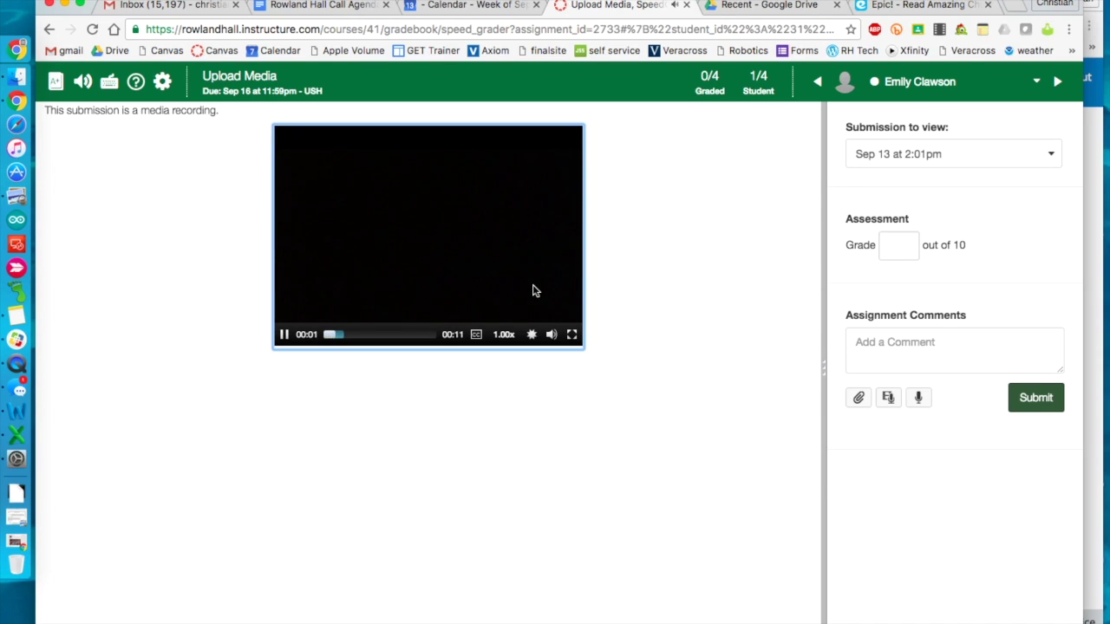
pyautogui.press('XF86AudioLowerVolume')
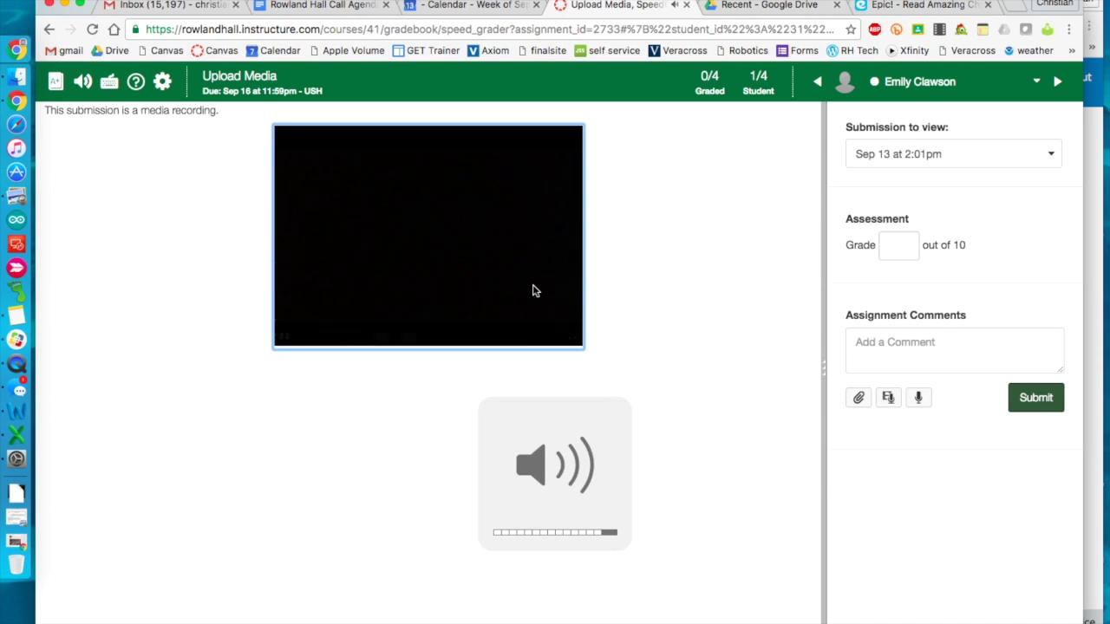
pyautogui.press('XF86AudioLowerVolume')
pyautogui.press('XF86AudioLowerVolume')
pyautogui.press('XF86AudioRaiseVolume')
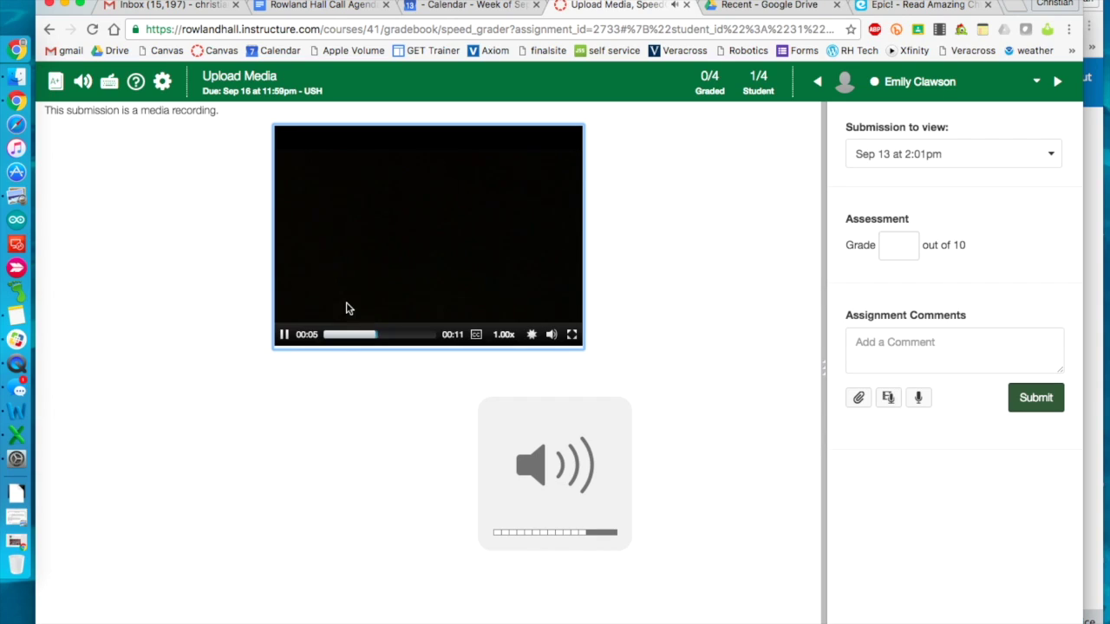
pyautogui.click(285, 335)
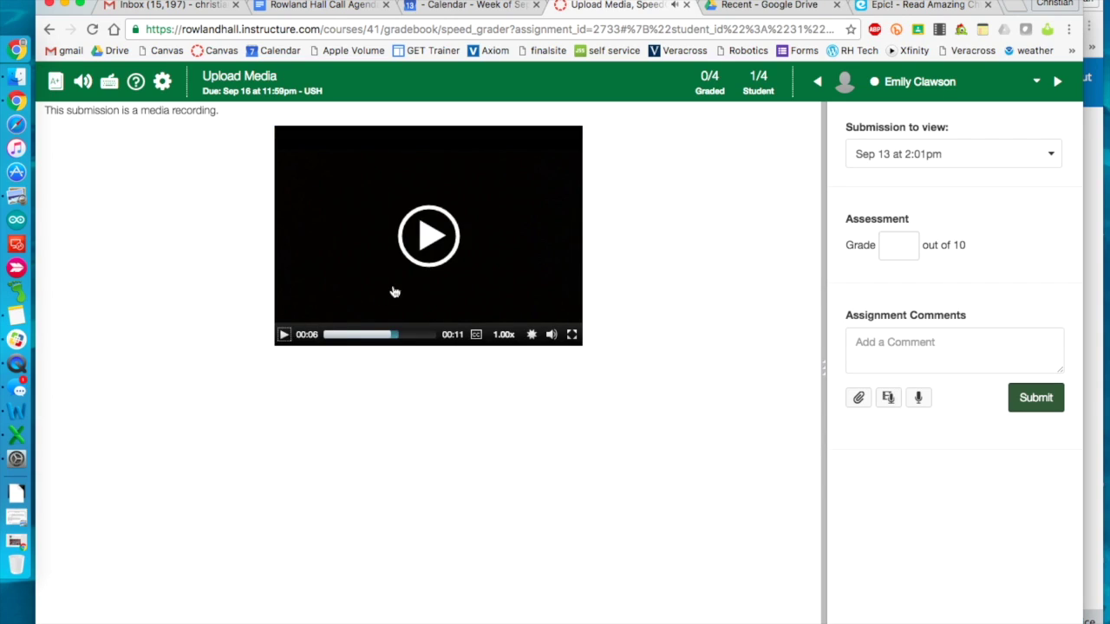
pyautogui.click(879, 362)
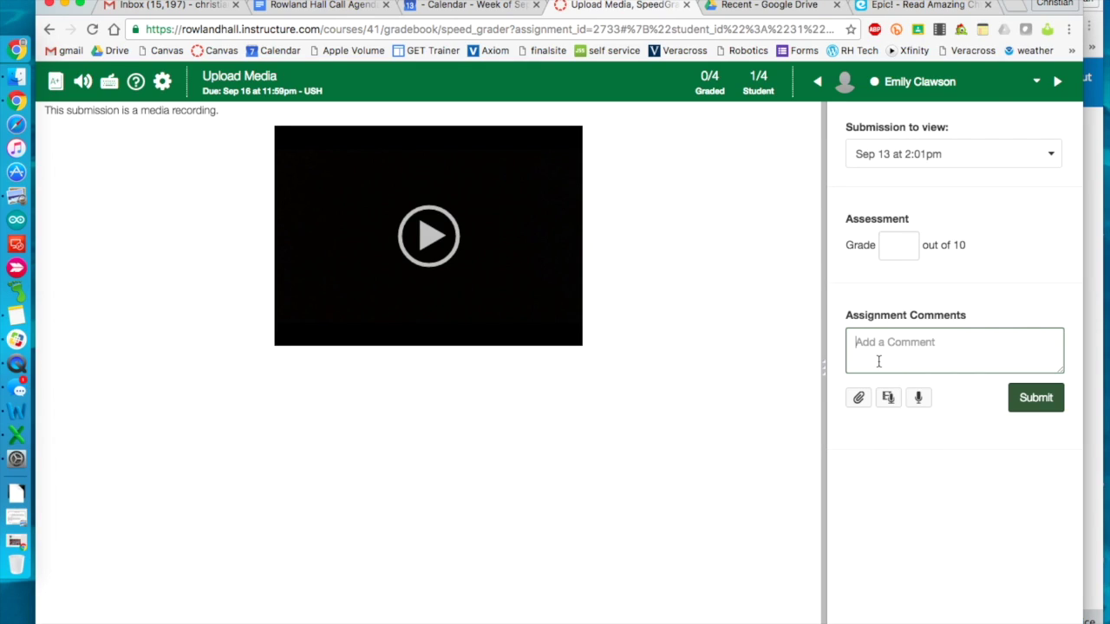
pyautogui.write('Well done!')
pyautogui.click(899, 245)
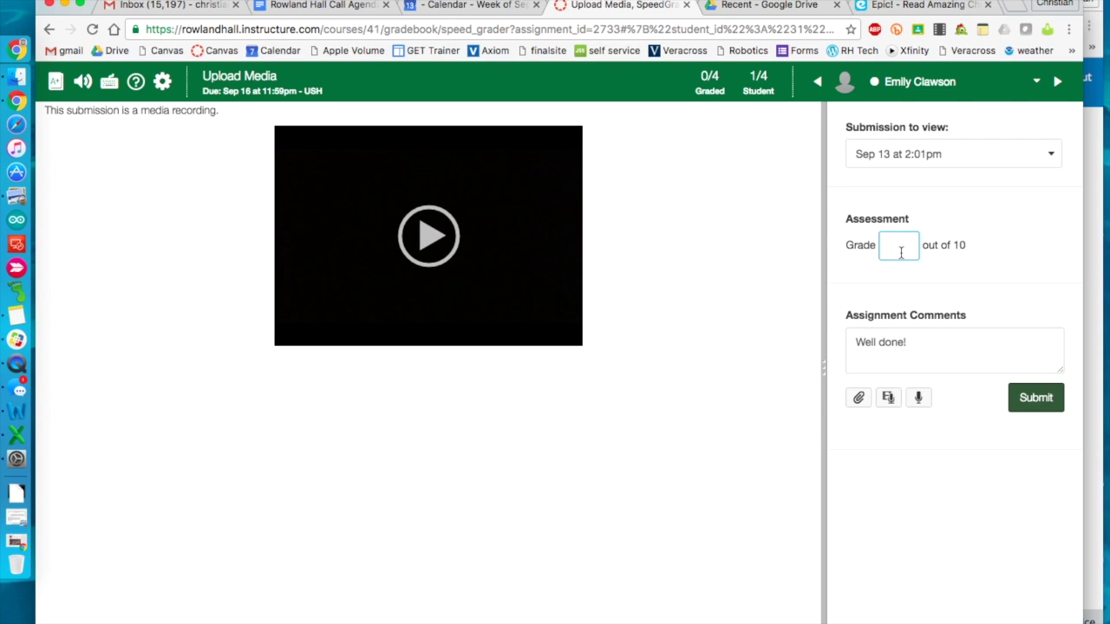
pyautogui.write('9')
pyautogui.click(1036, 400)
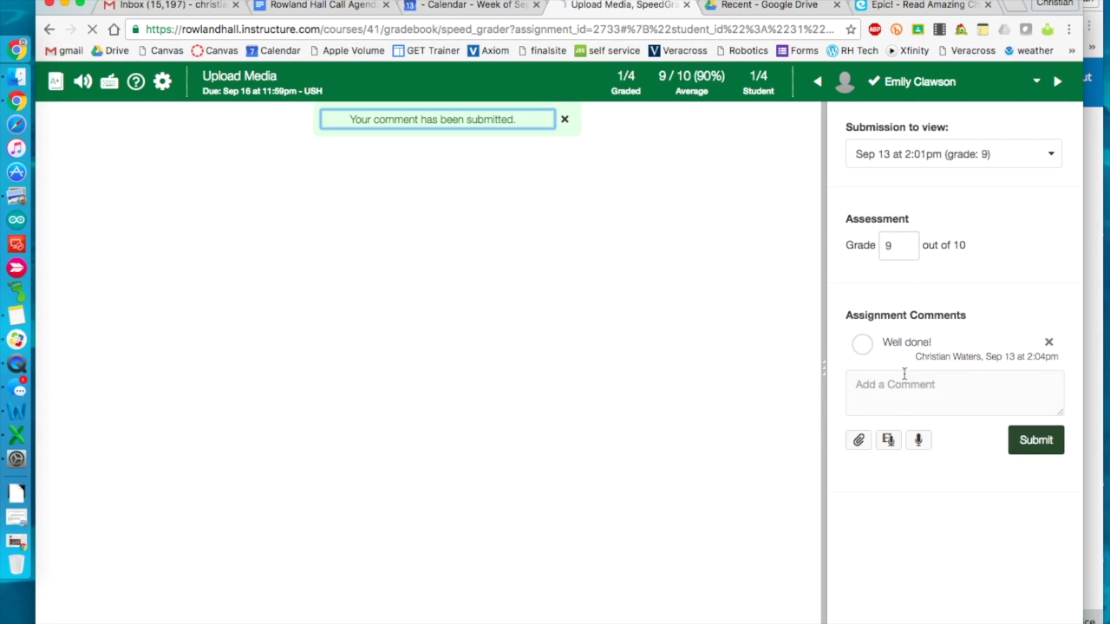